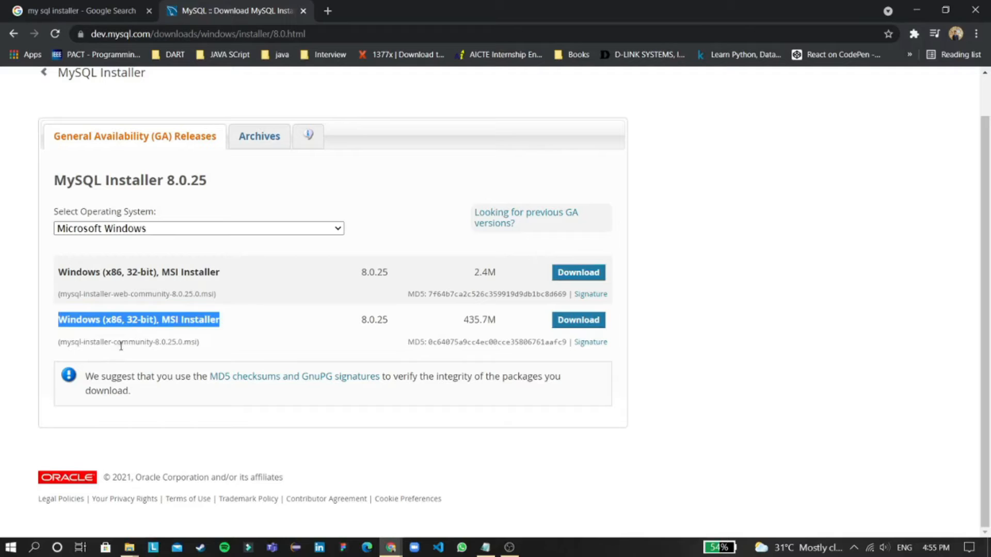
Download the 435.7M Windows installer mysql-installer-community-8.0.25.0.msi without logging in or signing up.
{"action": "left_click_drag", "start_coordinate": [59, 343], "coordinate": [207, 351]}
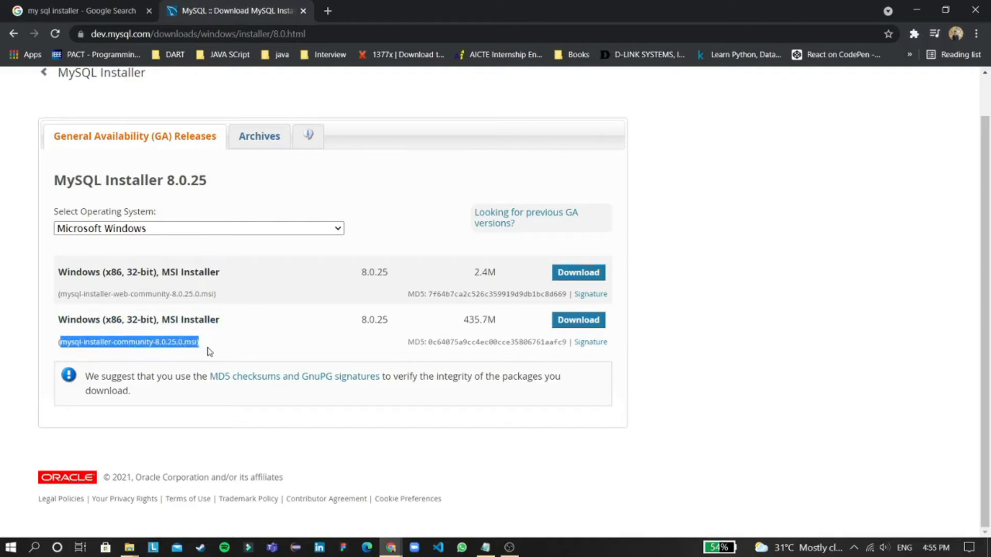
{"action": "left_click", "coordinate": [566, 326]}
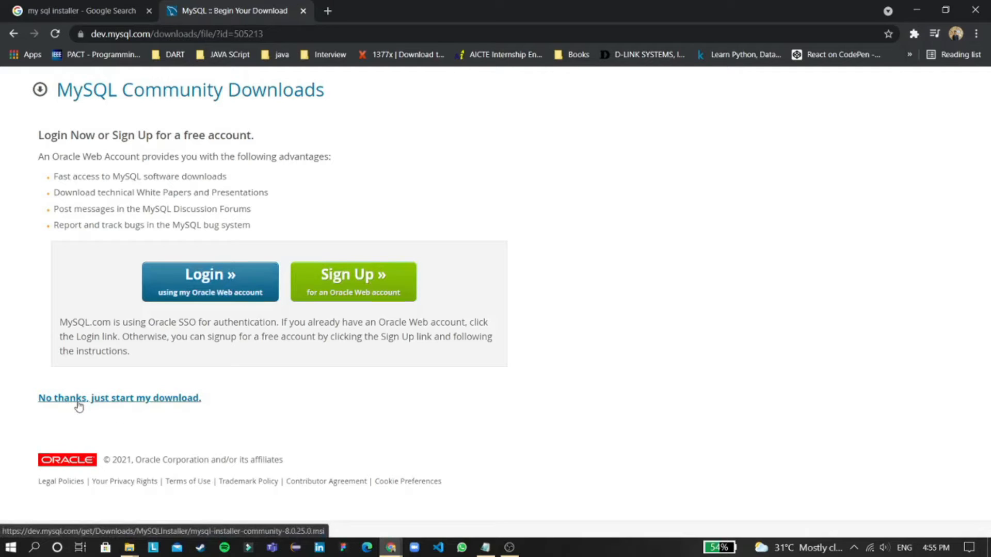
{"action": "left_click", "coordinate": [112, 401]}
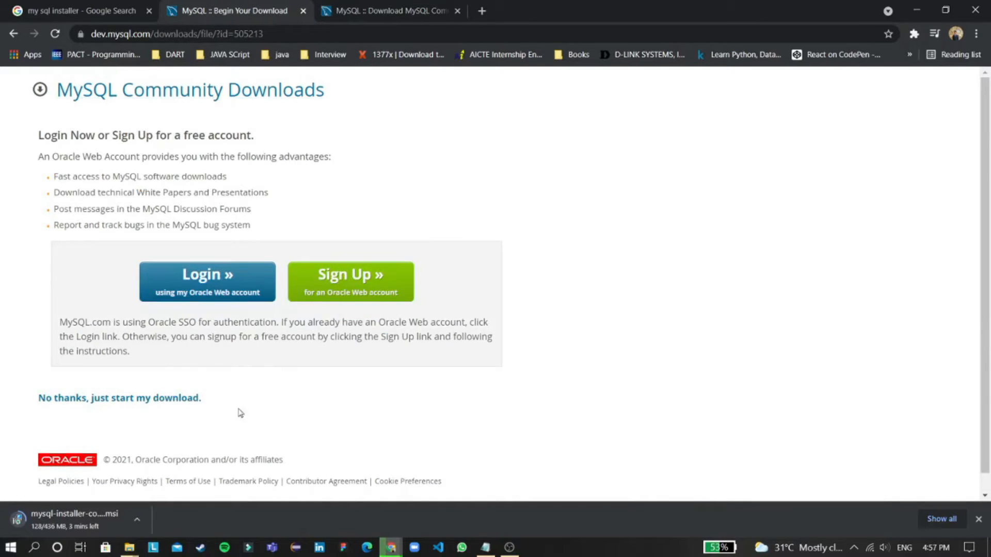
Examine the MySQL Community Server download page and its packages for other operating systems, choosing macOS.
{"action": "left_click", "coordinate": [411, 6]}
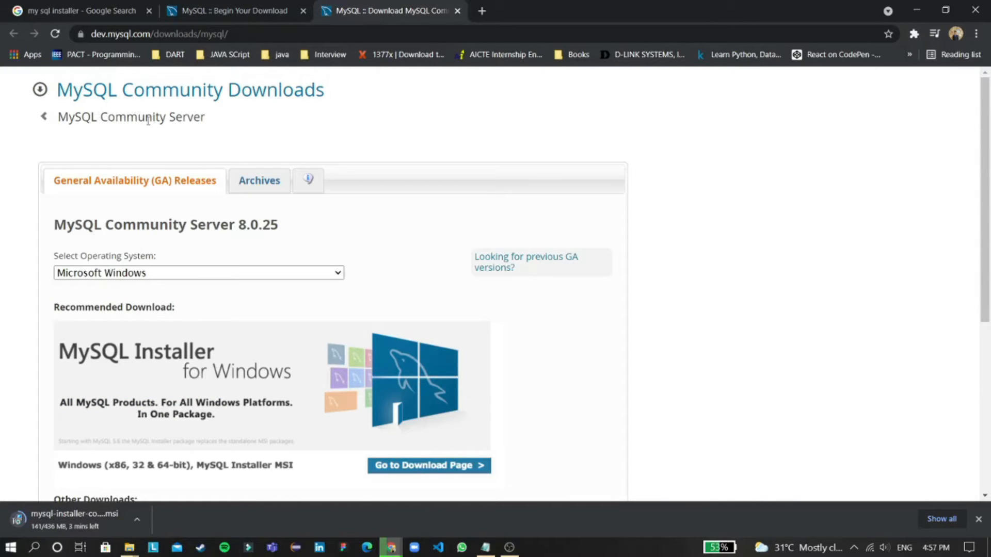
{"action": "scroll", "coordinate": [248, 246], "scroll_direction": "down", "scroll_amount": 1}
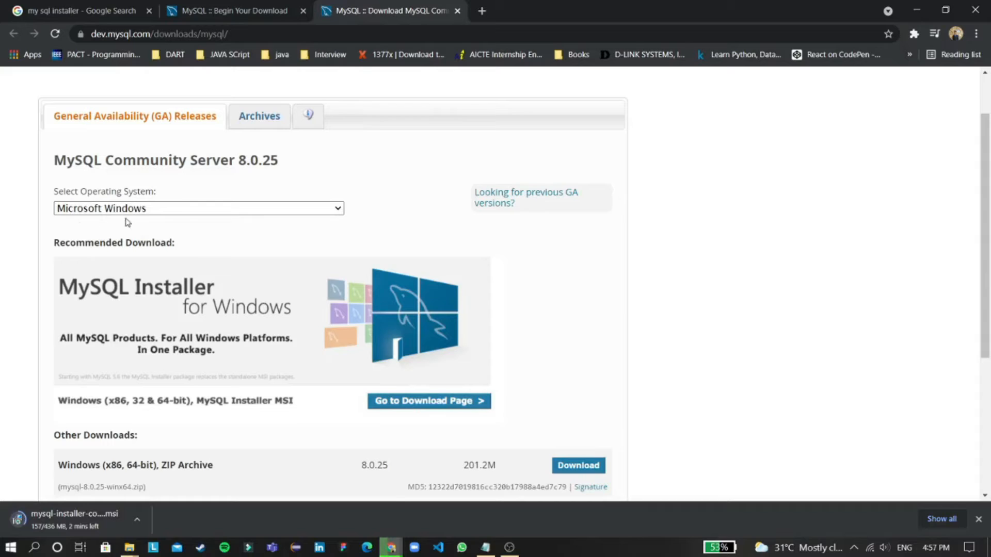
{"action": "scroll", "coordinate": [153, 275], "scroll_direction": "down", "scroll_amount": 1}
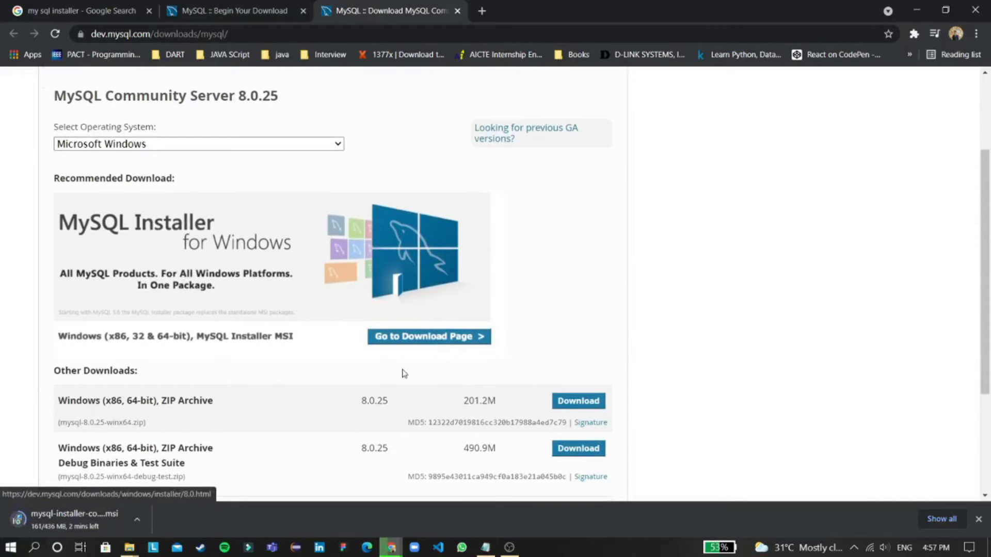
{"action": "scroll", "coordinate": [320, 279], "scroll_direction": "up", "scroll_amount": 2}
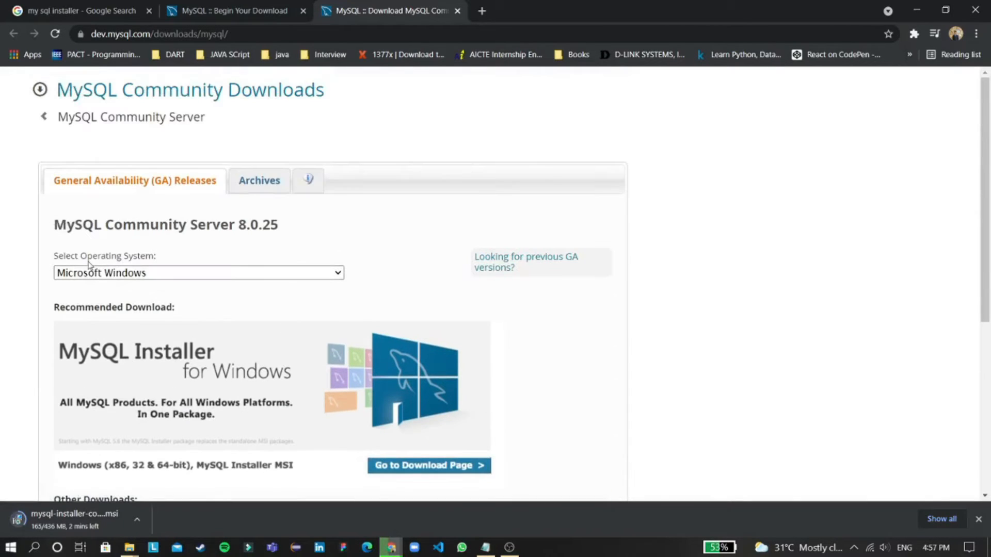
{"action": "left_click", "coordinate": [332, 273]}
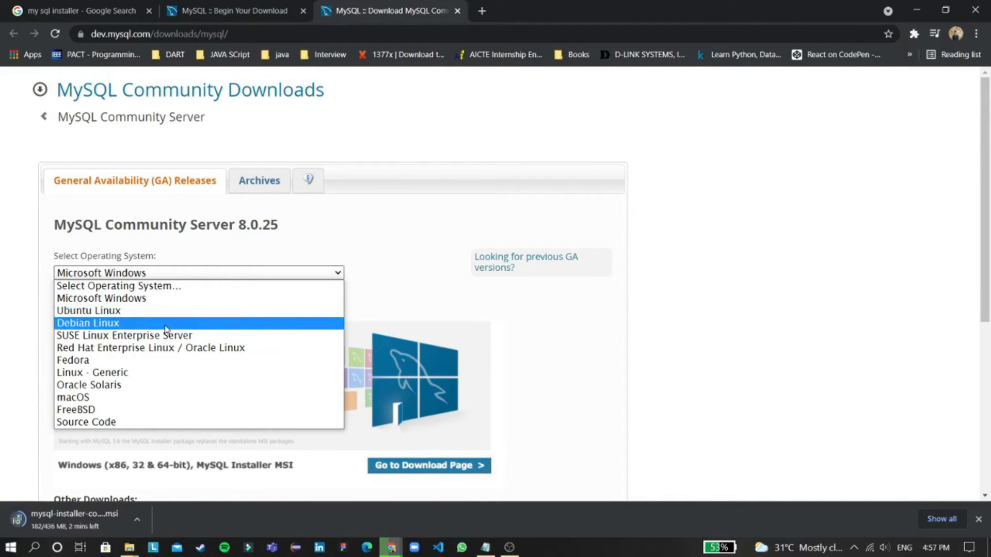
{"action": "left_click", "coordinate": [133, 397]}
{"action": "scroll", "coordinate": [132, 396], "scroll_direction": "down", "scroll_amount": 2}
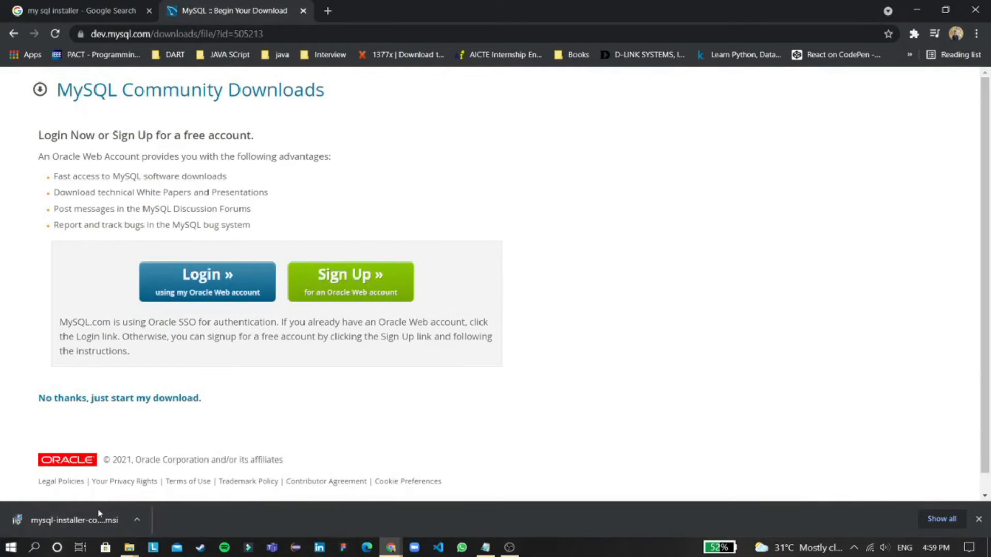
Launch the downloaded MySQL installer and minimize the browser window.
{"action": "left_click", "coordinate": [58, 521]}
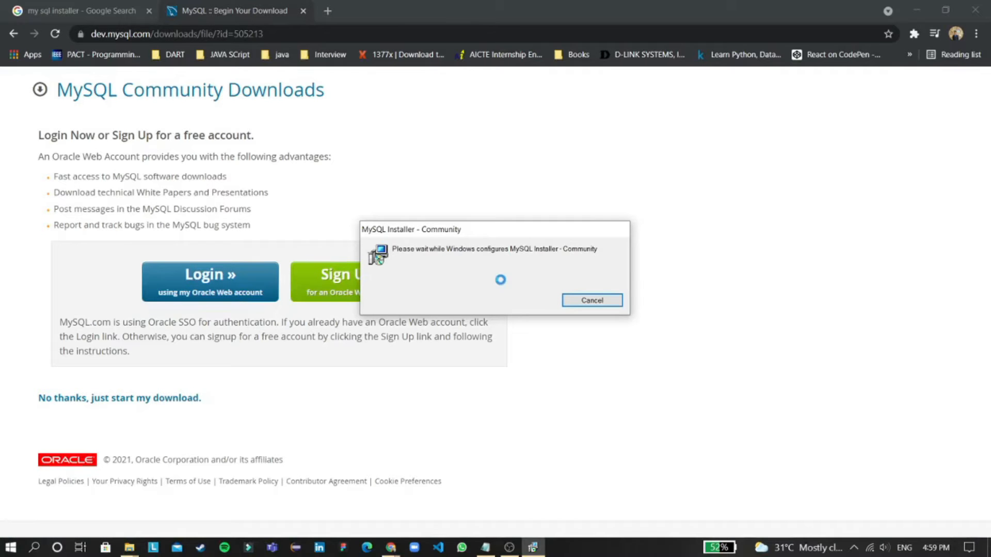
{"action": "left_click", "coordinate": [920, 8]}
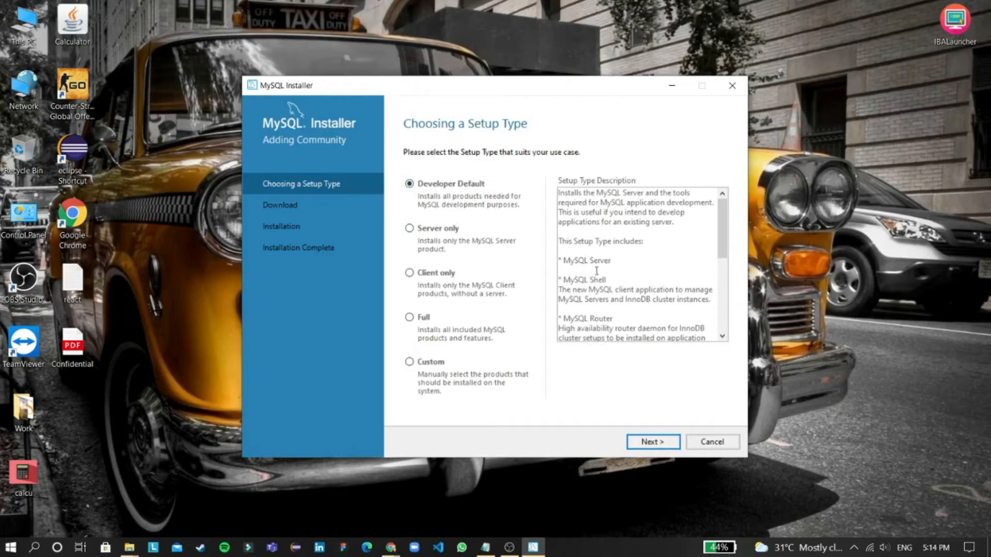
Review the descriptions of the Developer Default, Server only, Client only and Full setup types.
{"action": "scroll", "coordinate": [594, 271], "scroll_direction": "down", "scroll_amount": 2}
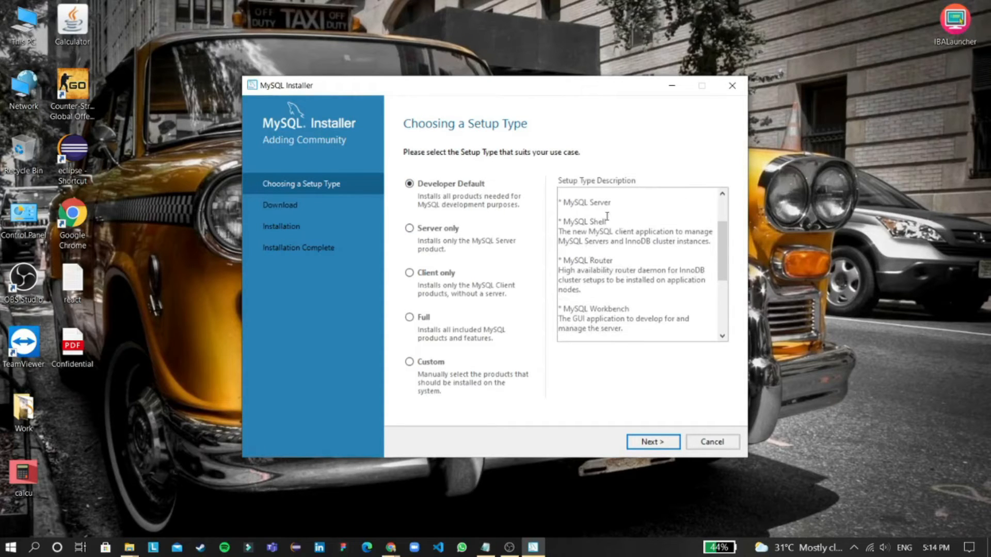
{"action": "scroll", "coordinate": [676, 260], "scroll_direction": "down", "scroll_amount": 1}
{"action": "scroll", "coordinate": [600, 293], "scroll_direction": "down", "scroll_amount": 1}
{"action": "scroll", "coordinate": [630, 294], "scroll_direction": "down", "scroll_amount": 2}
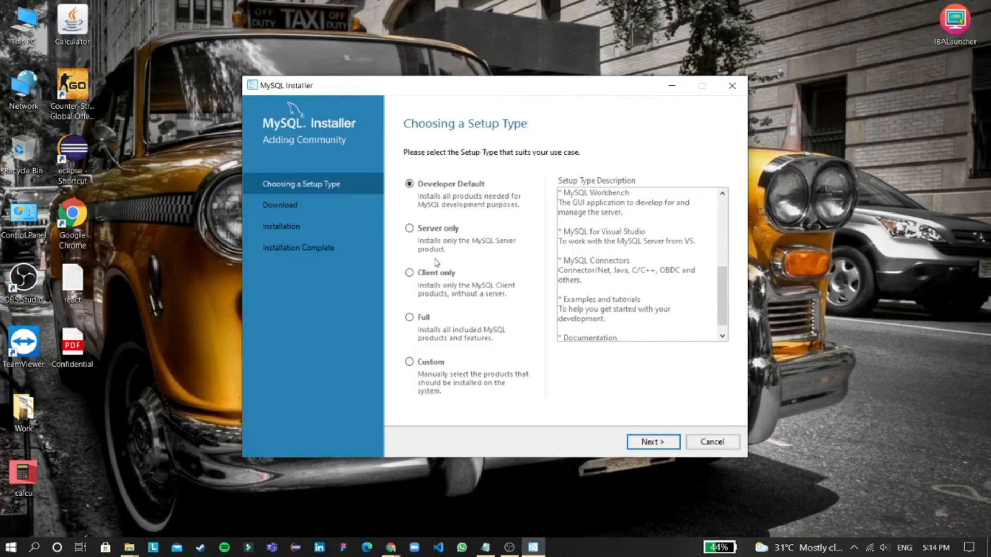
{"action": "left_click", "coordinate": [414, 231]}
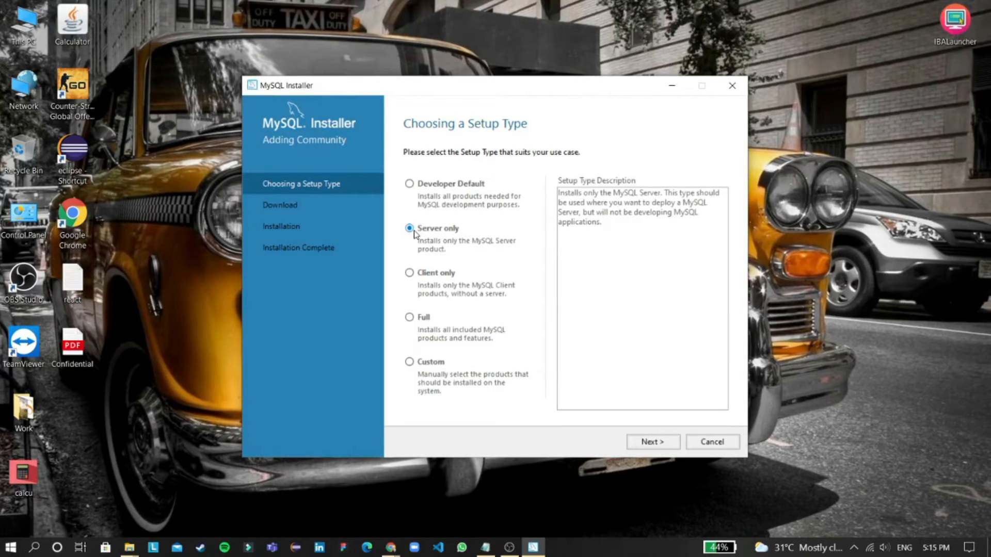
{"action": "left_click", "coordinate": [430, 279]}
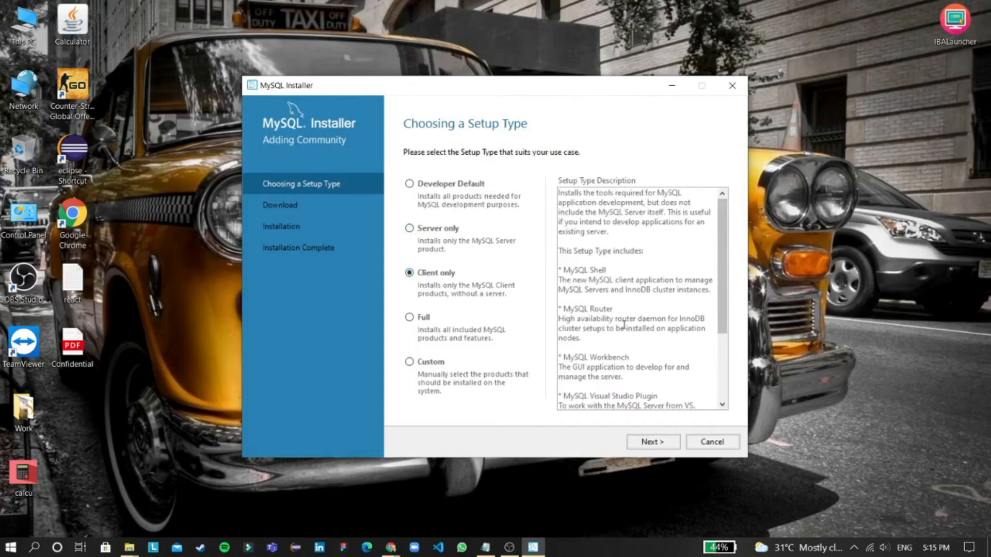
{"action": "scroll", "coordinate": [619, 327], "scroll_direction": "down", "scroll_amount": 2}
{"action": "scroll", "coordinate": [624, 327], "scroll_direction": "down", "scroll_amount": 1}
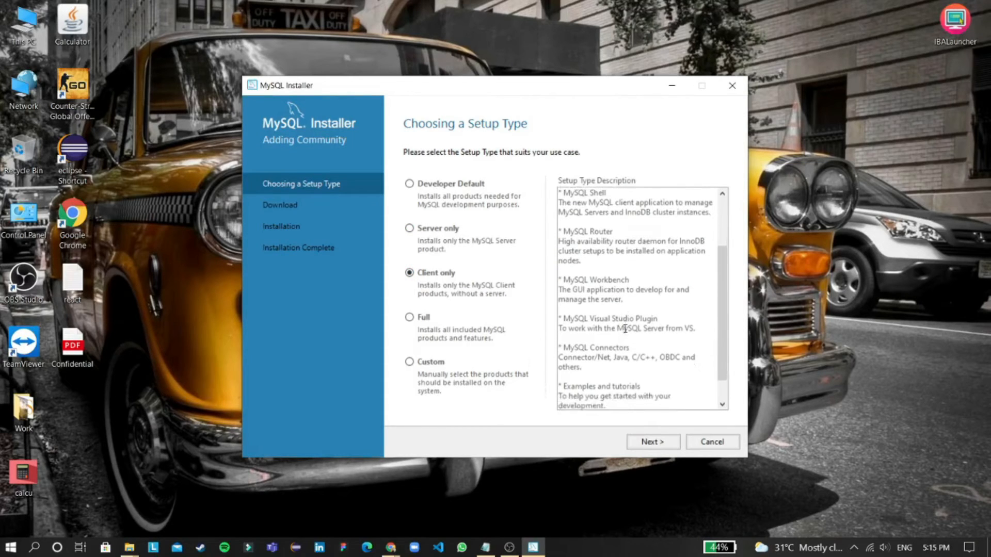
{"action": "left_click", "coordinate": [408, 321]}
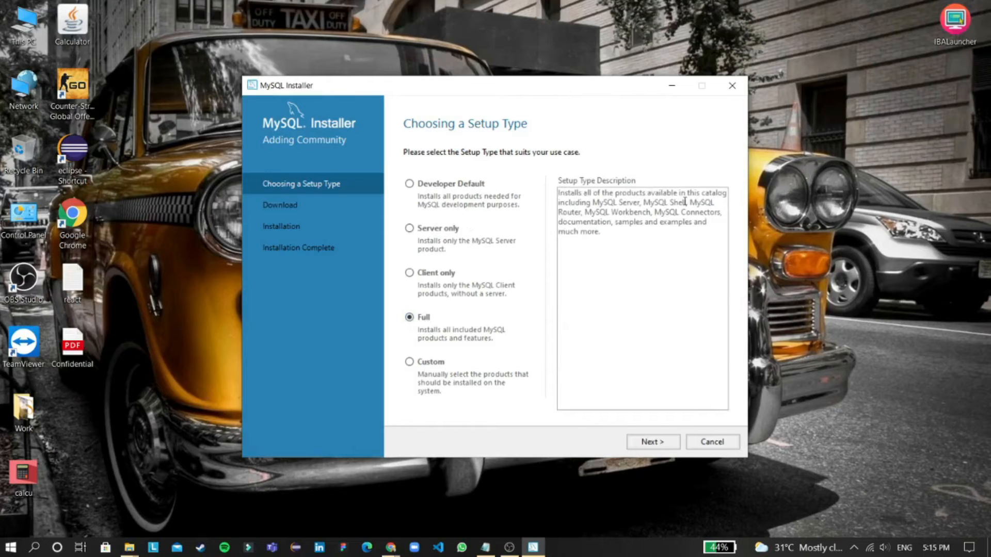
Choose the Custom setup type and add MySQL Server 8.0.25 - X64 to the products to be installed.
{"action": "left_click", "coordinate": [411, 364]}
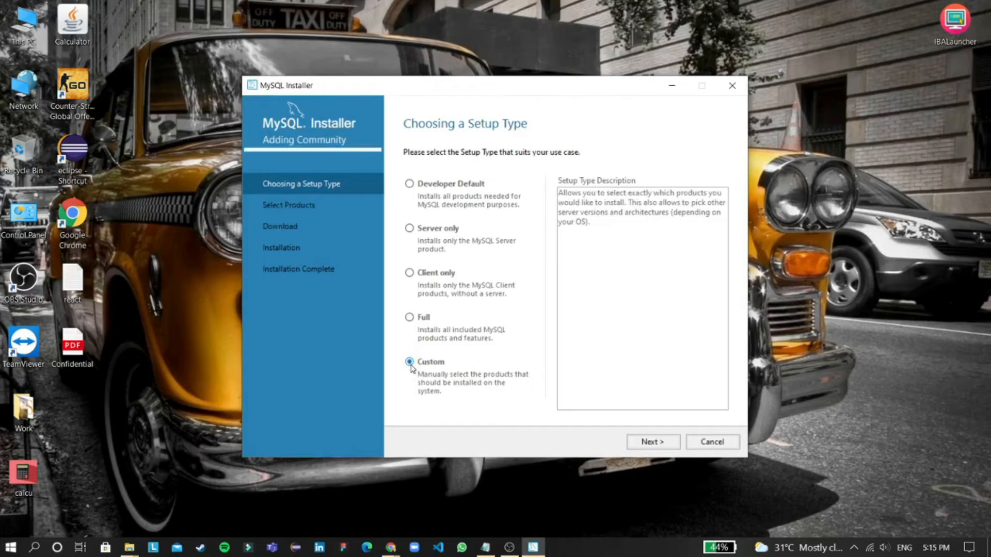
{"action": "left_click", "coordinate": [644, 447]}
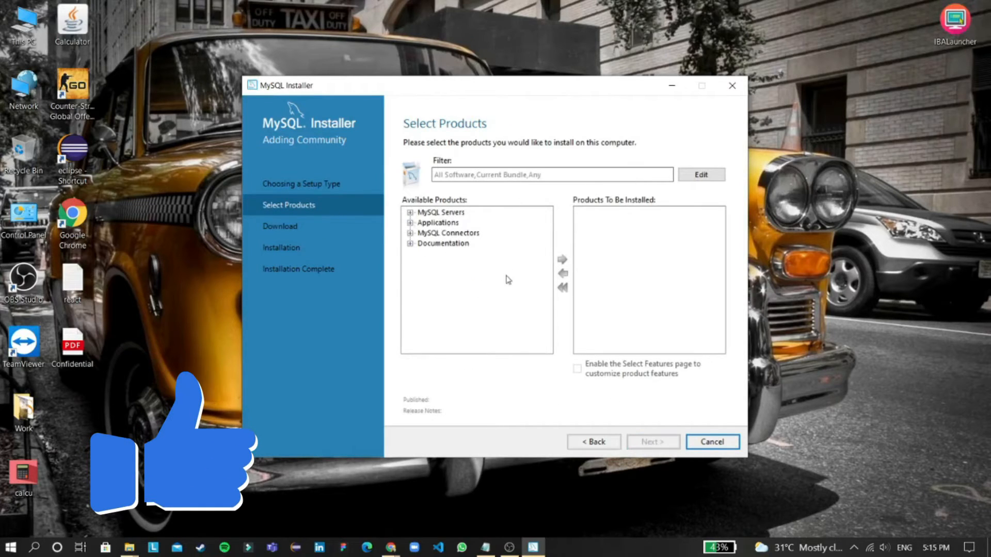
{"action": "left_click", "coordinate": [410, 213]}
{"action": "left_click", "coordinate": [422, 223]}
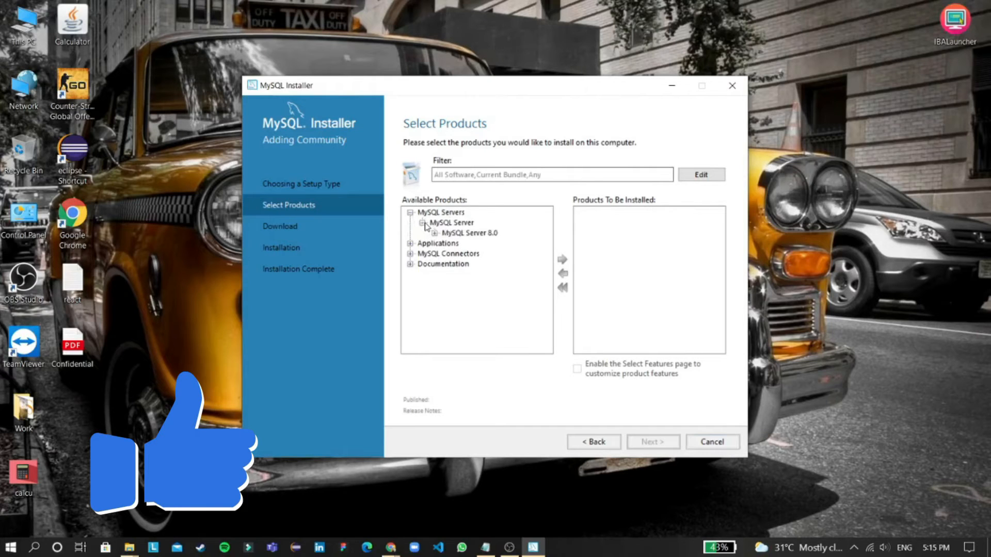
{"action": "left_click", "coordinate": [434, 233]}
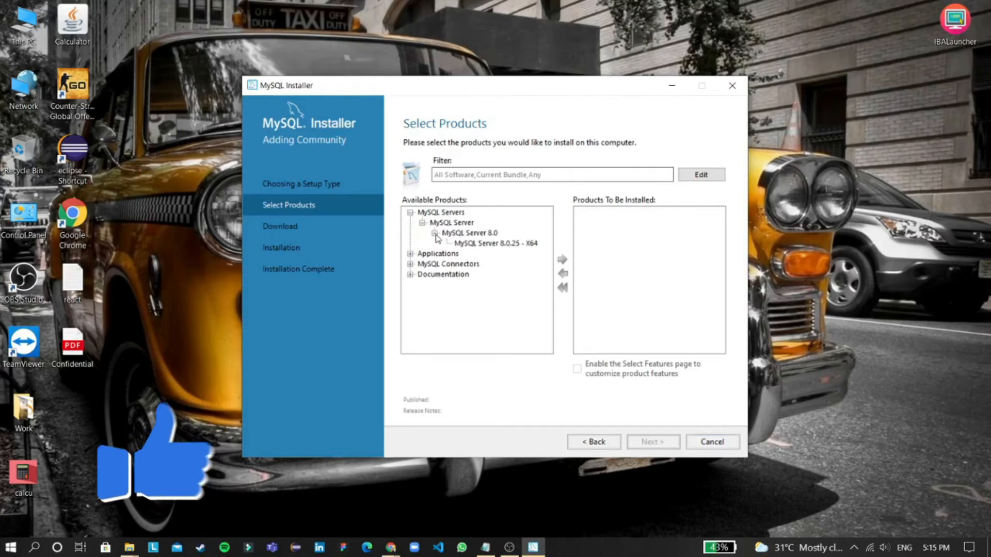
{"action": "left_click", "coordinate": [494, 244]}
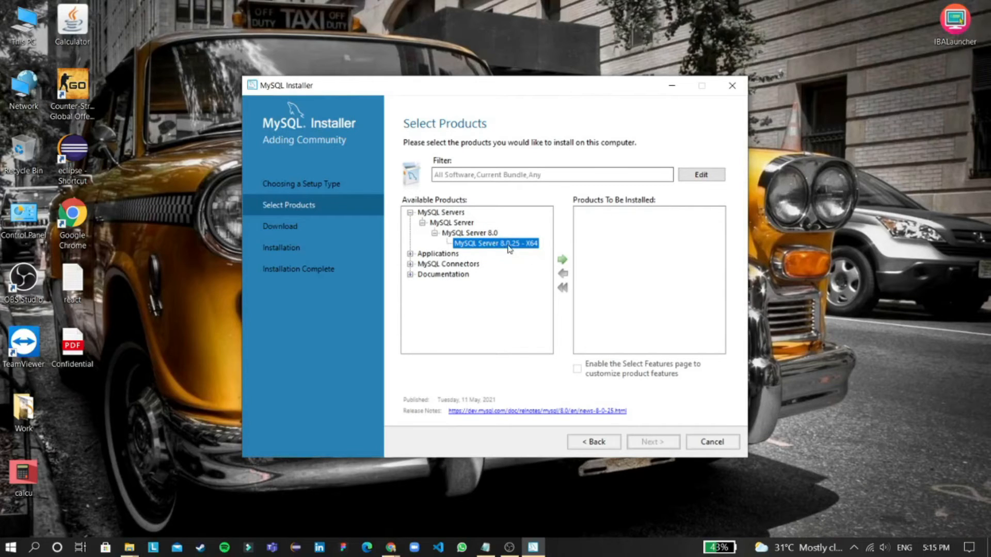
{"action": "left_click", "coordinate": [563, 261]}
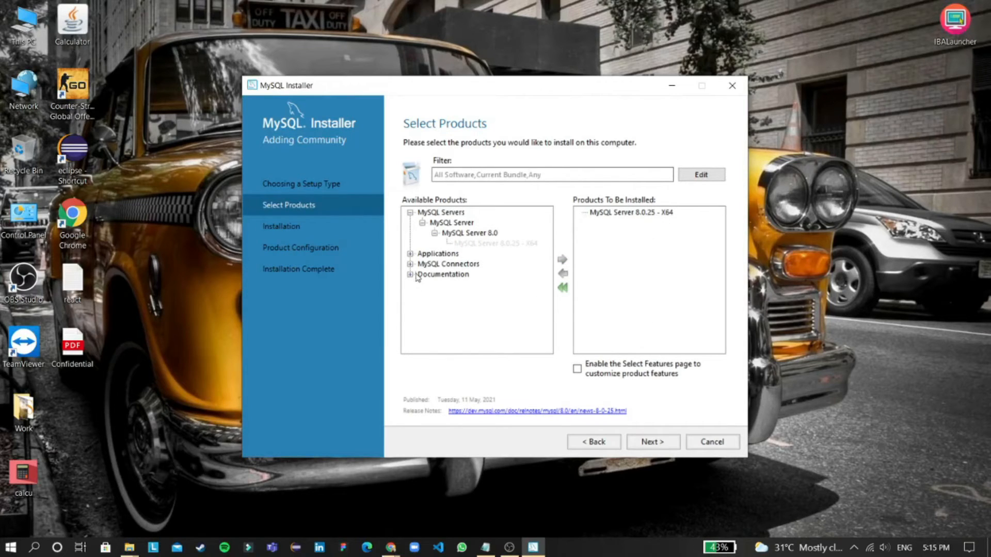
Add MySQL Workbench 8.0.25 - X64 from the Applications category to the products to be installed.
{"action": "left_click", "coordinate": [410, 254]}
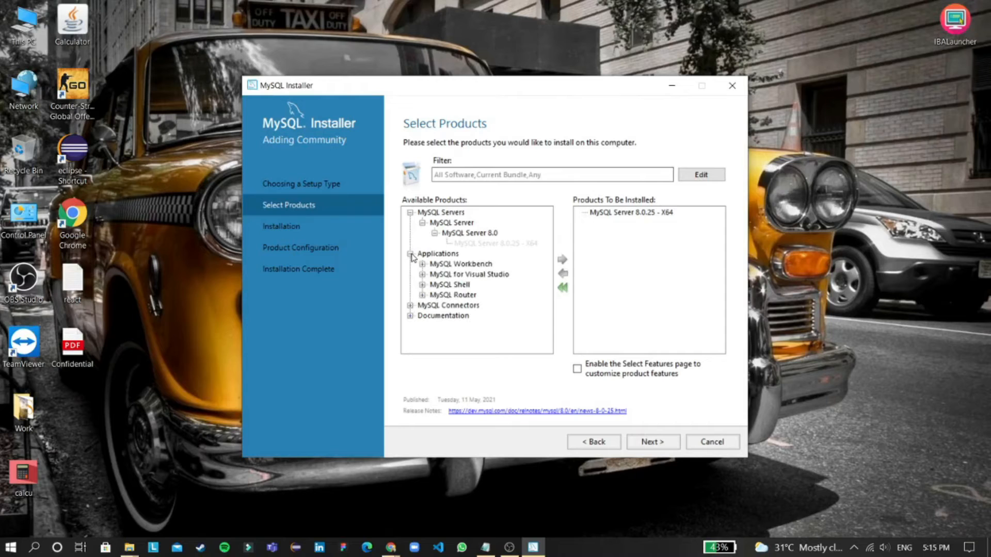
{"action": "left_click", "coordinate": [422, 264]}
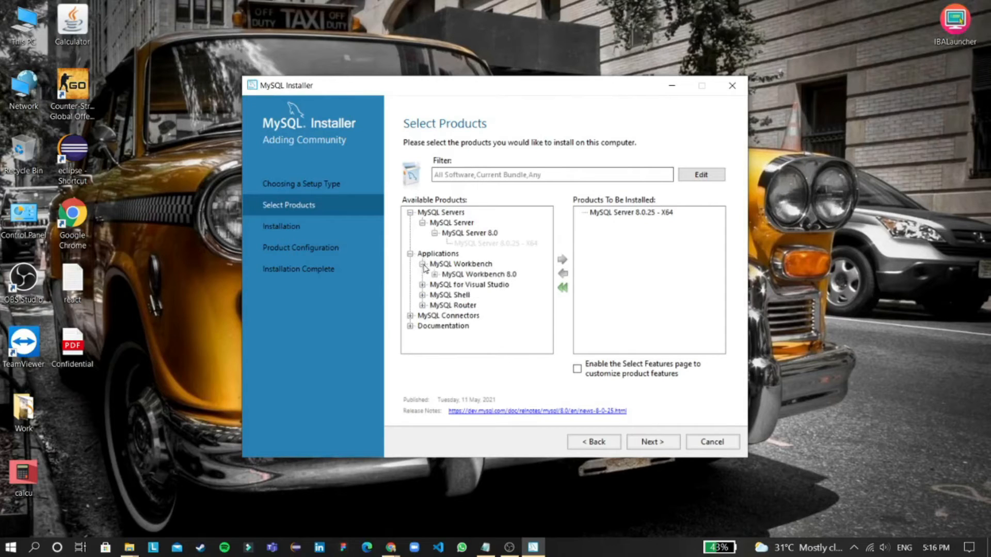
{"action": "left_click", "coordinate": [435, 275]}
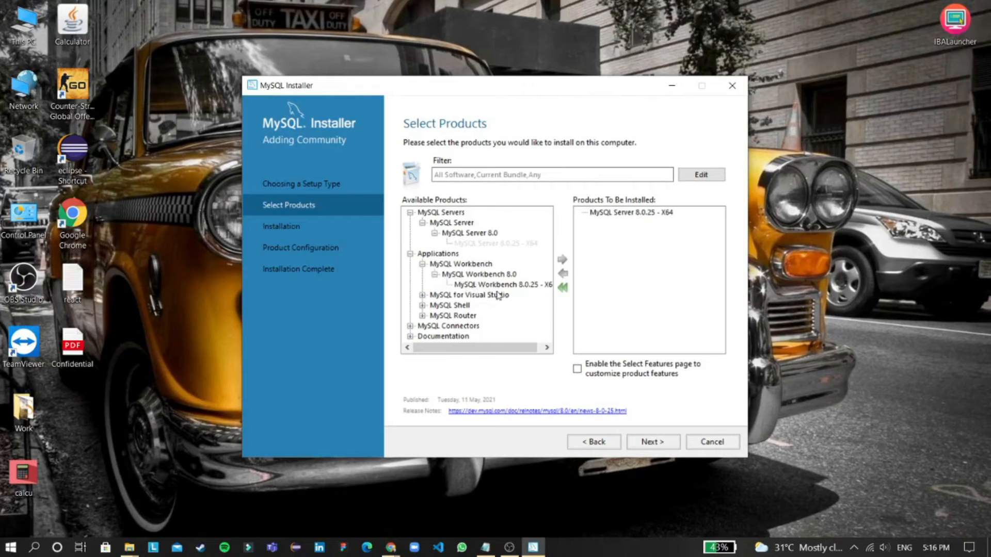
{"action": "left_click", "coordinate": [532, 290]}
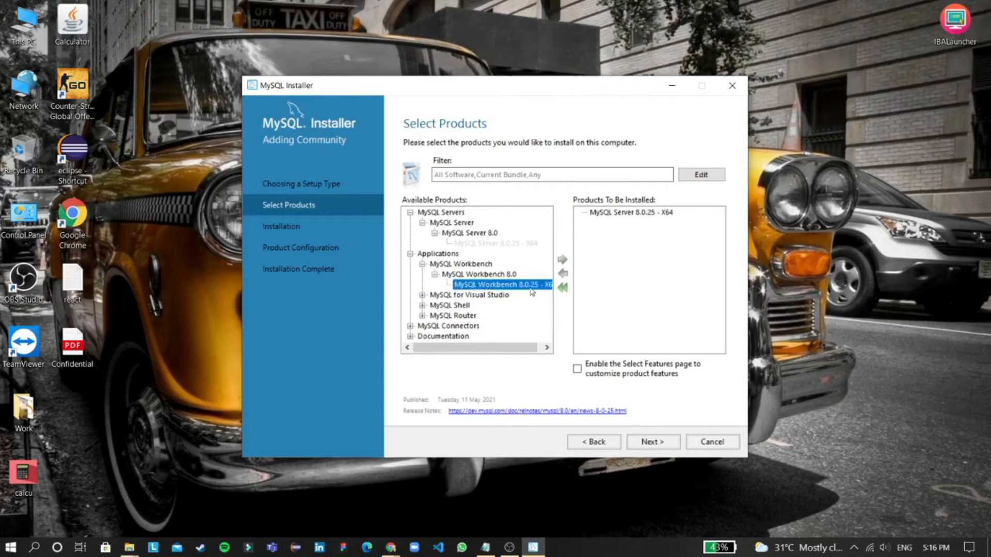
{"action": "left_click", "coordinate": [562, 261]}
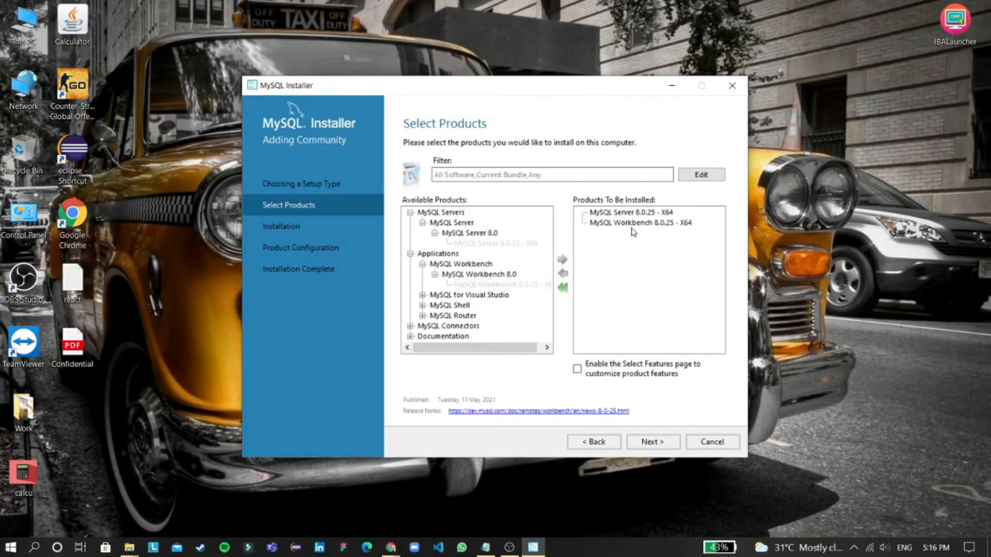
Install the selected MySQL Server and MySQL Workbench packages and proceed to product configuration.
{"action": "left_click", "coordinate": [658, 442]}
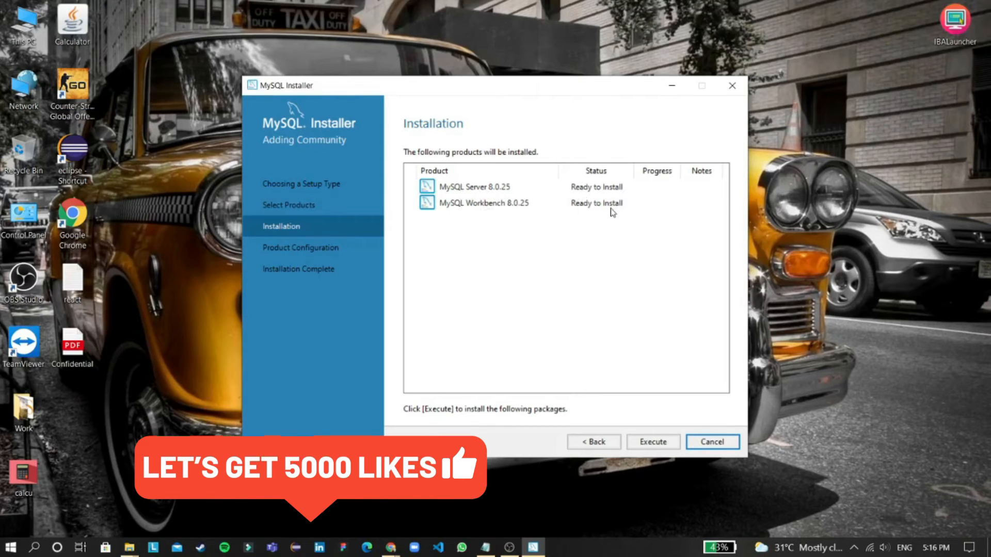
{"action": "left_click", "coordinate": [651, 443]}
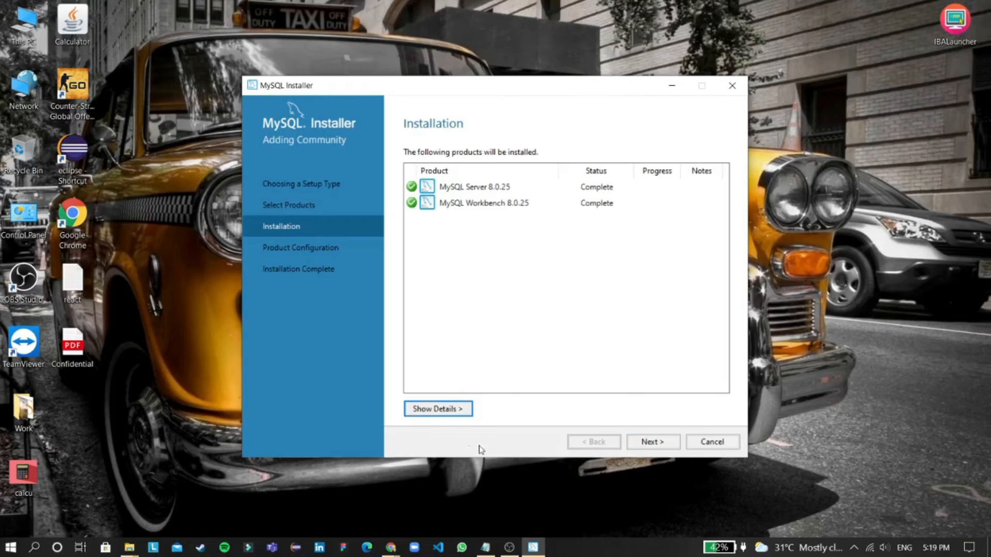
{"action": "left_click", "coordinate": [651, 443]}
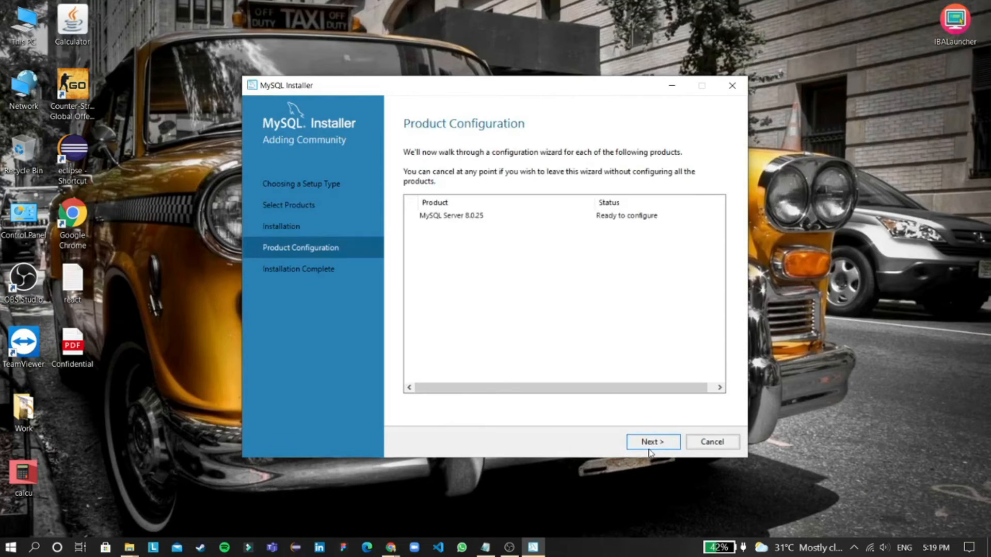
Configure MySQL Server as a Development Computer with TCP/IP on port 3306 and strong password encryption for authentication.
{"action": "left_click", "coordinate": [476, 226]}
{"action": "left_click", "coordinate": [664, 447]}
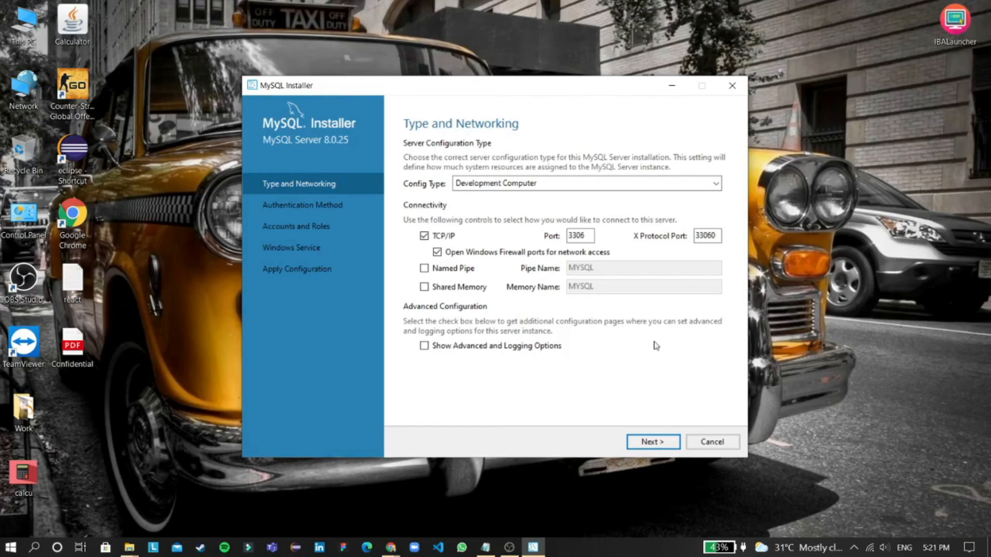
{"action": "left_click", "coordinate": [649, 443]}
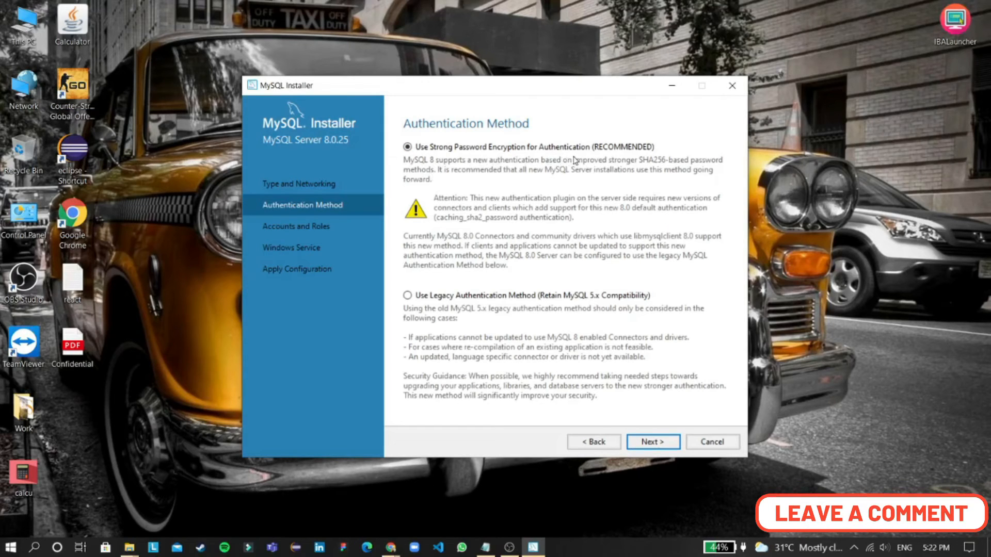
{"action": "left_click", "coordinate": [666, 443]}
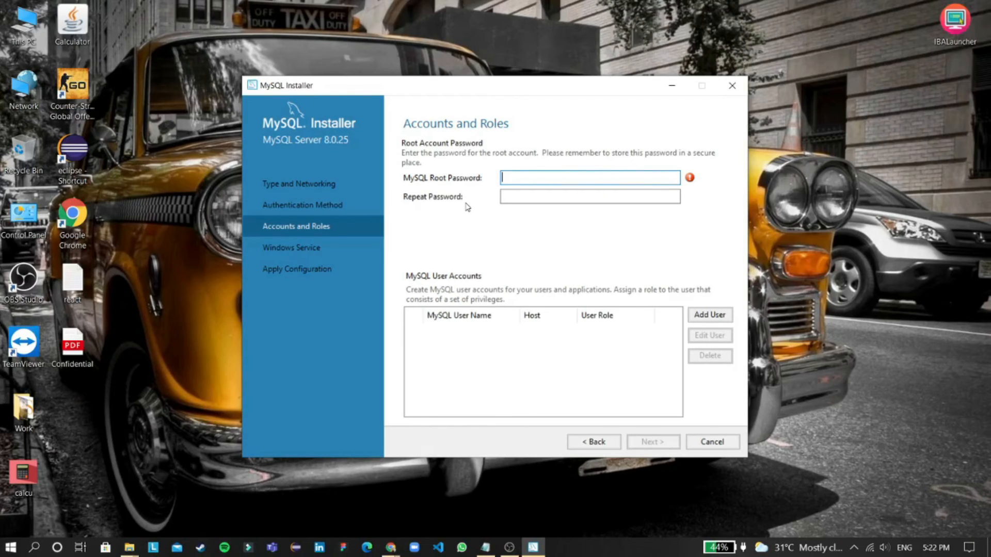
Enter and repeat the MySQL root account password, and continue to the Windows service settings without adding user accounts.
{"action": "type", "text": "••••"}
{"action": "left_click", "coordinate": [594, 197]}
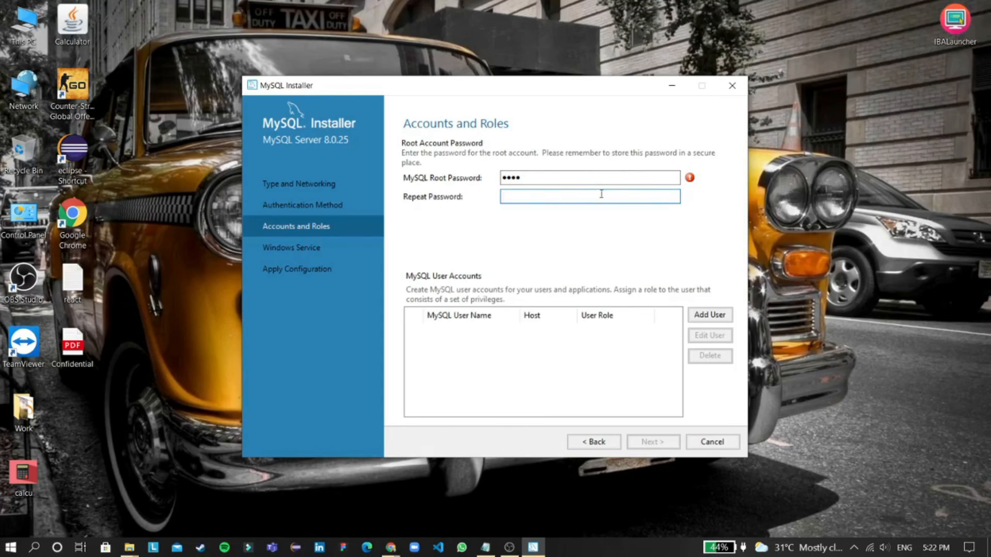
{"action": "mouse_move", "coordinate": [690, 179]}
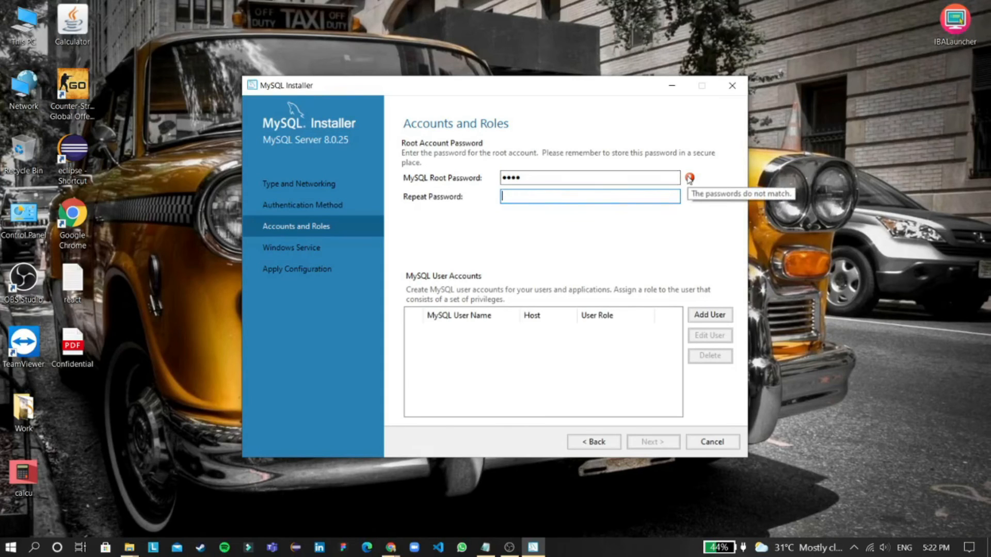
{"action": "left_click", "coordinate": [571, 179]}
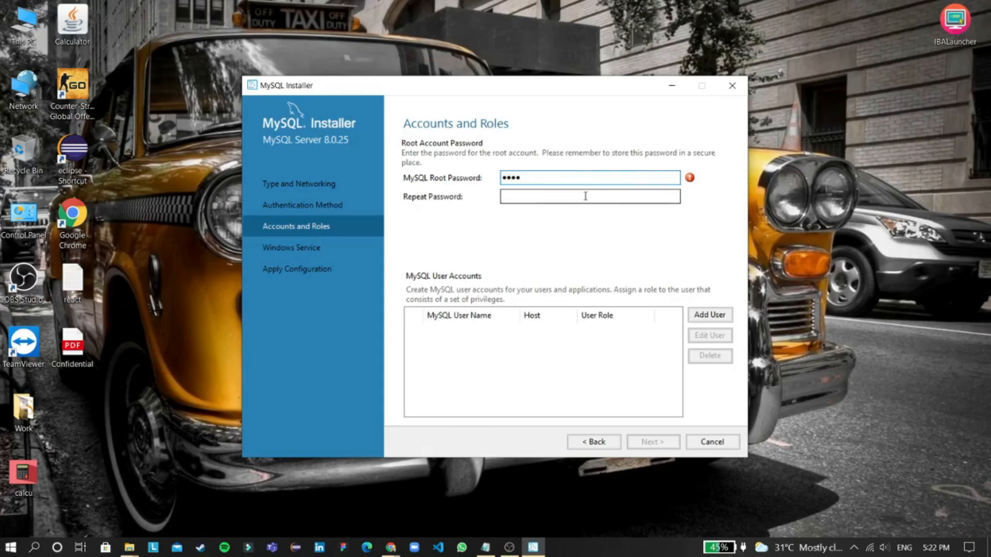
{"action": "left_click", "coordinate": [585, 196]}
{"action": "type", "text": "••••"}
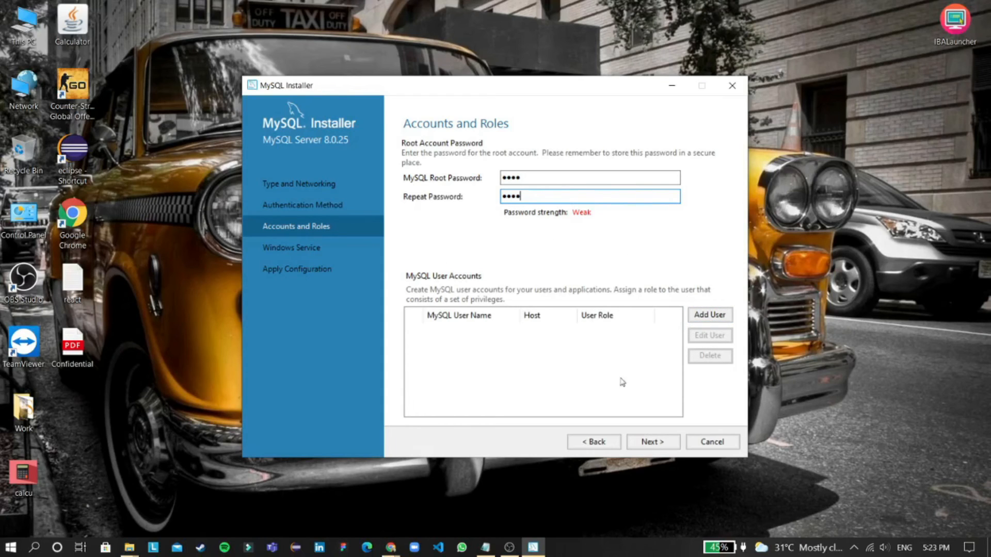
{"action": "left_click", "coordinate": [649, 445]}
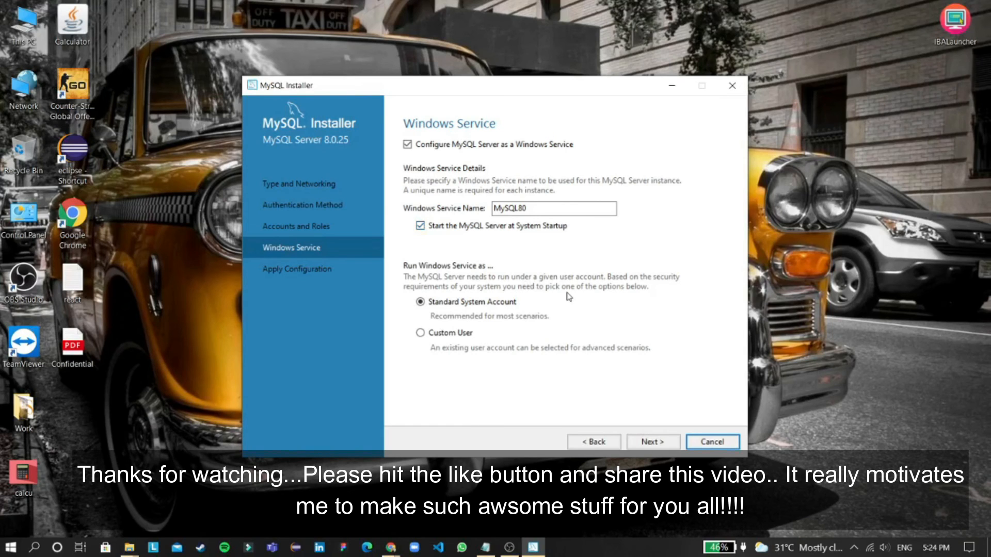
Apply the server configuration with the default MySQL80 Windows service under the Standard System Account, and finish setup with MySQL Workbench set to start.
{"action": "left_click", "coordinate": [648, 444]}
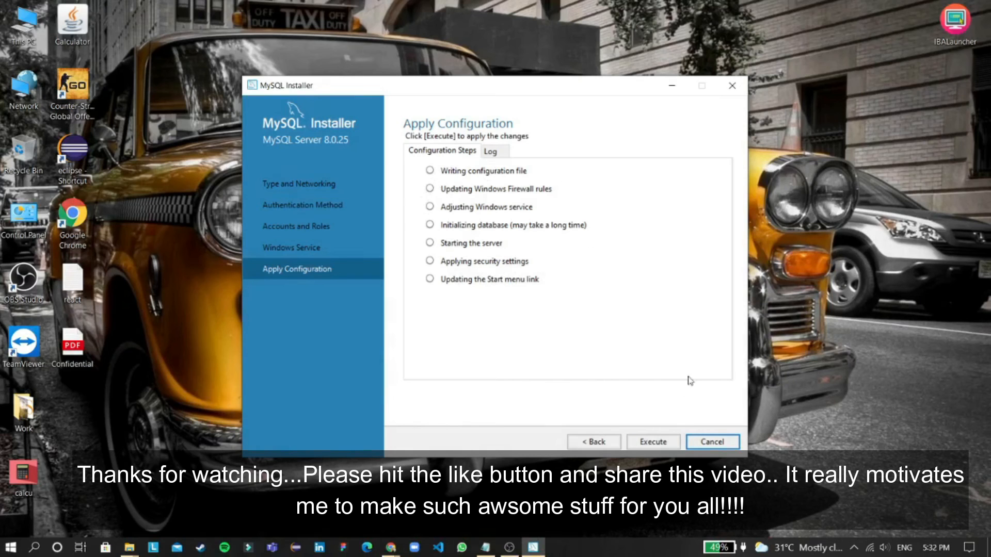
{"action": "left_click", "coordinate": [660, 444]}
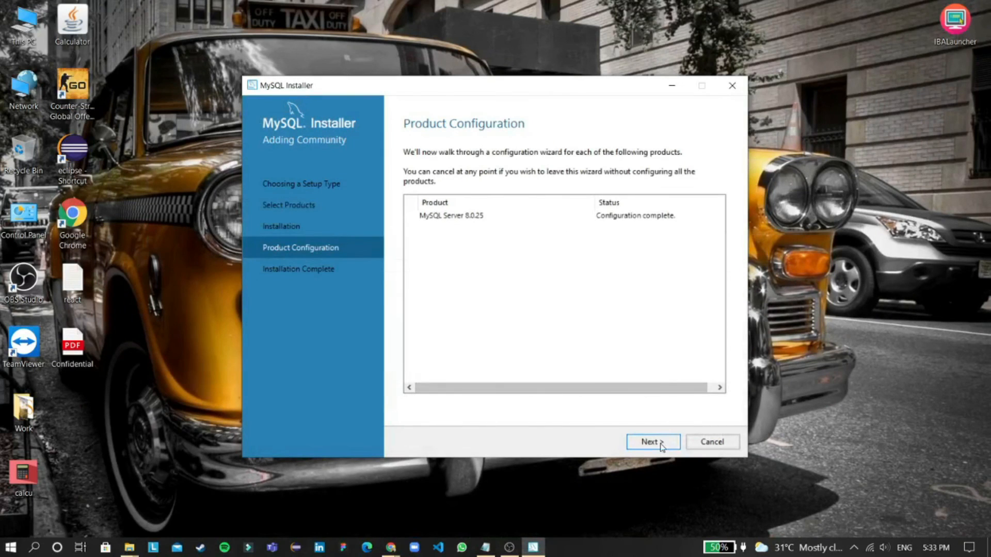
{"action": "left_click", "coordinate": [652, 442]}
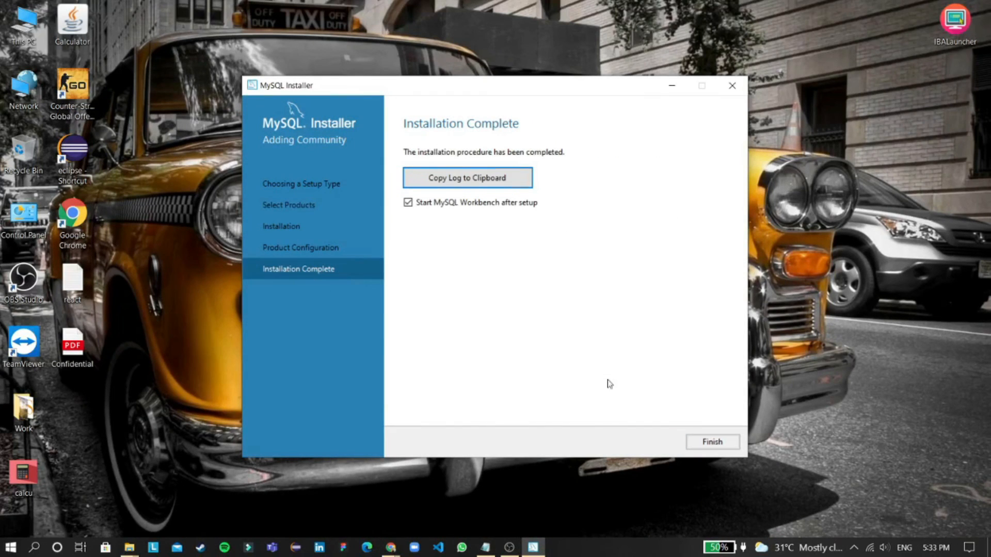
{"action": "left_click", "coordinate": [729, 442]}
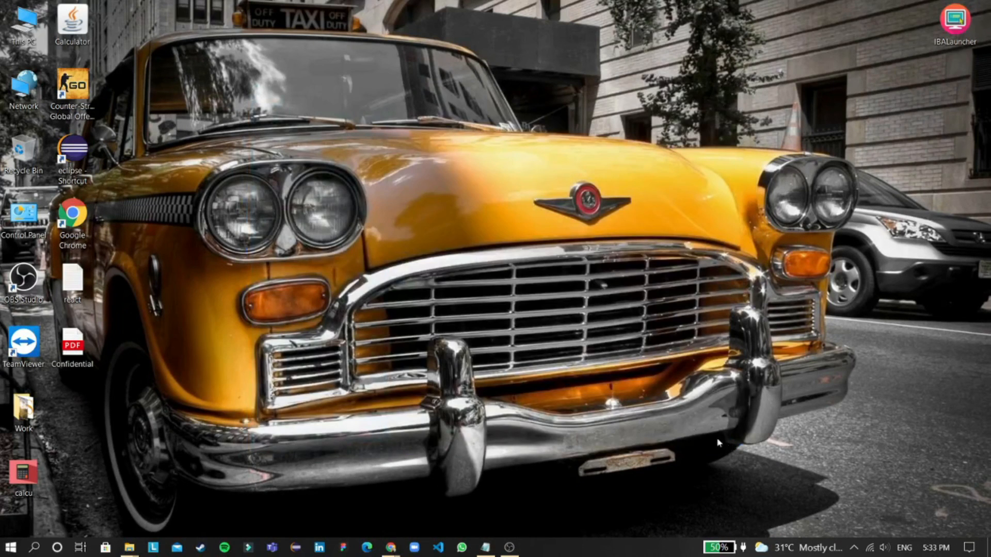